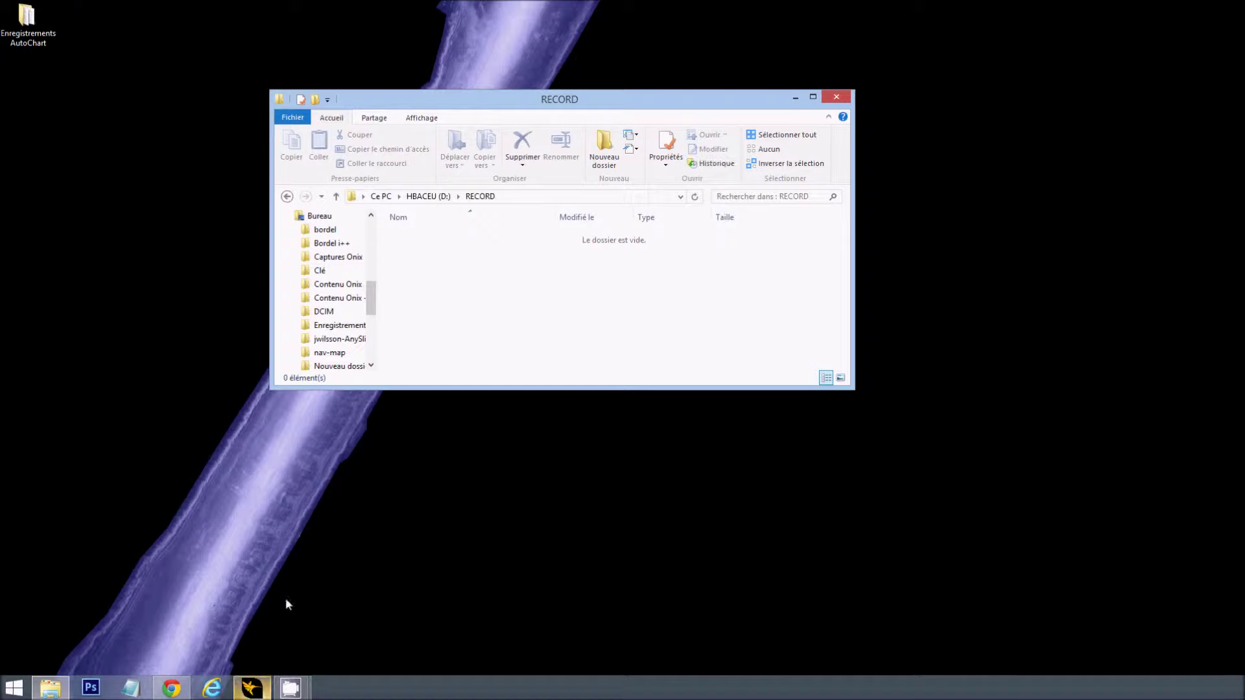
# Switch to Humminbird AutoChart Pro and import the sonar log R00086.DAT from the Enregistrements AutoChart folder
pyautogui.click(251, 688)
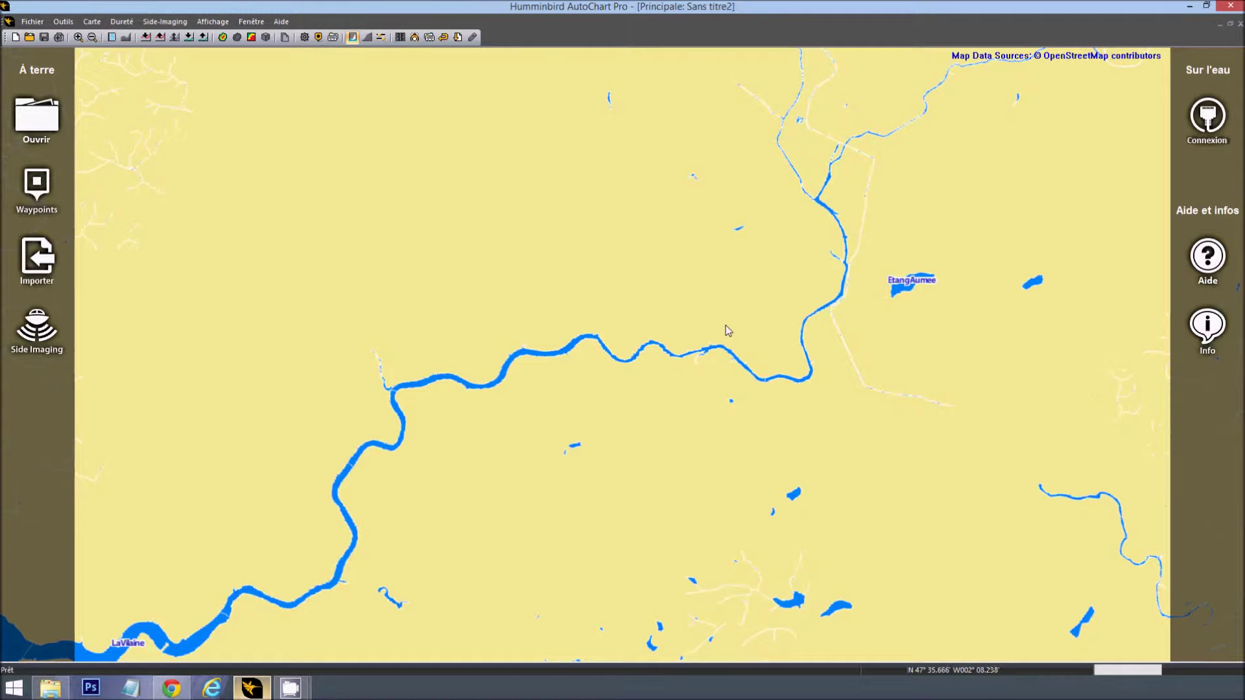
pyautogui.click(39, 264)
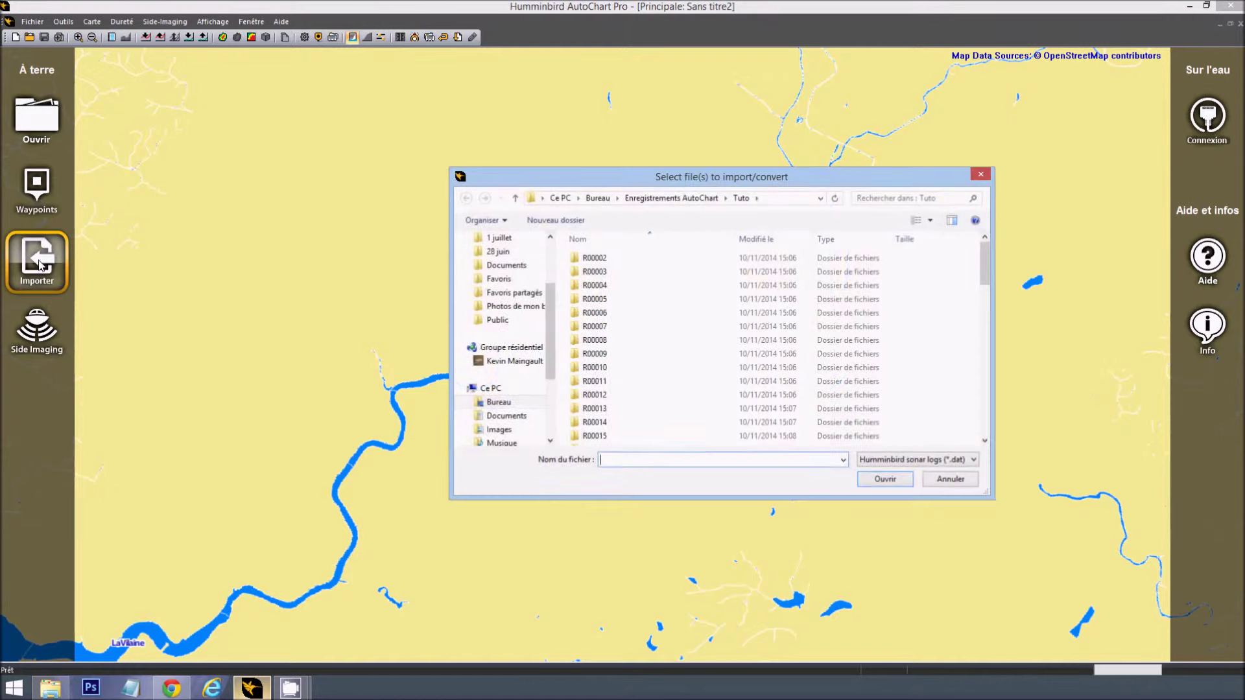
pyautogui.click(658, 200)
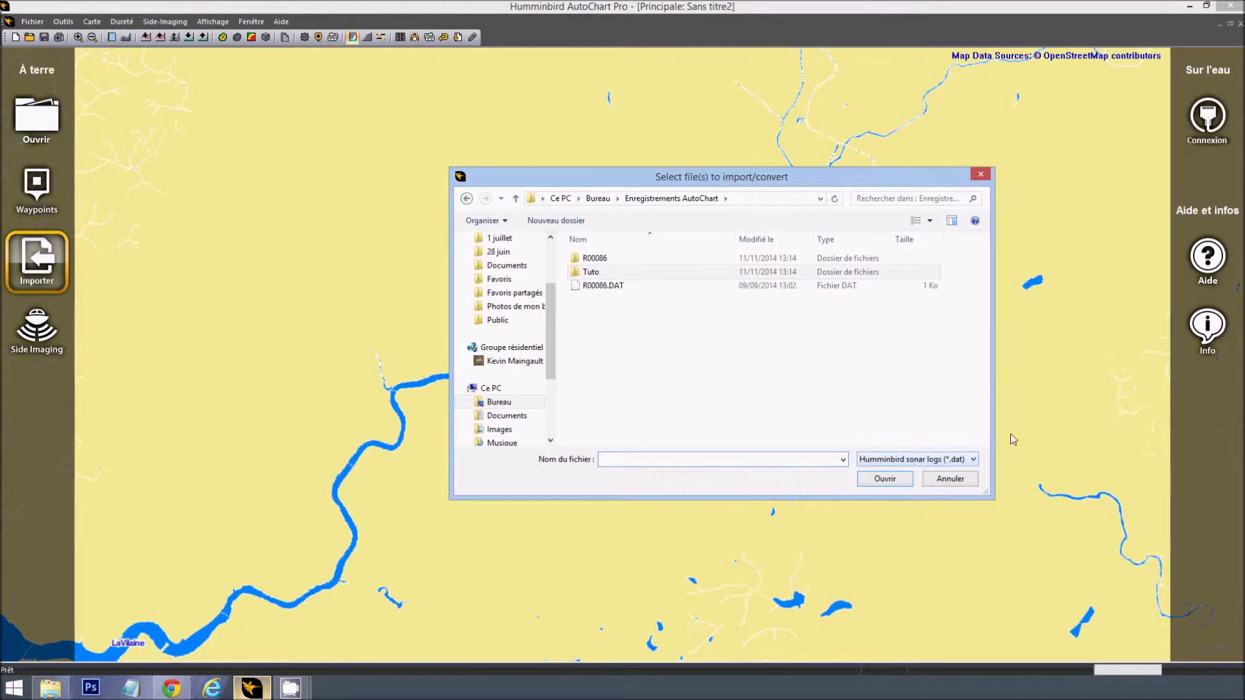
pyautogui.click(664, 289)
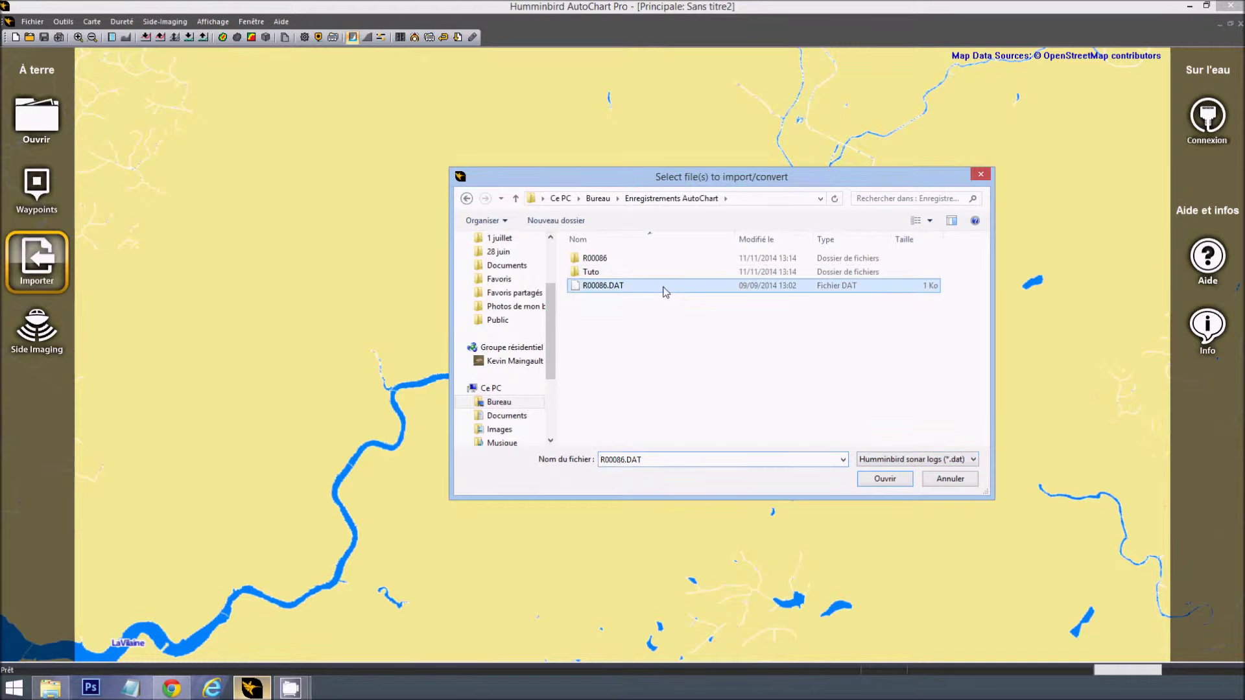
pyautogui.click(885, 480)
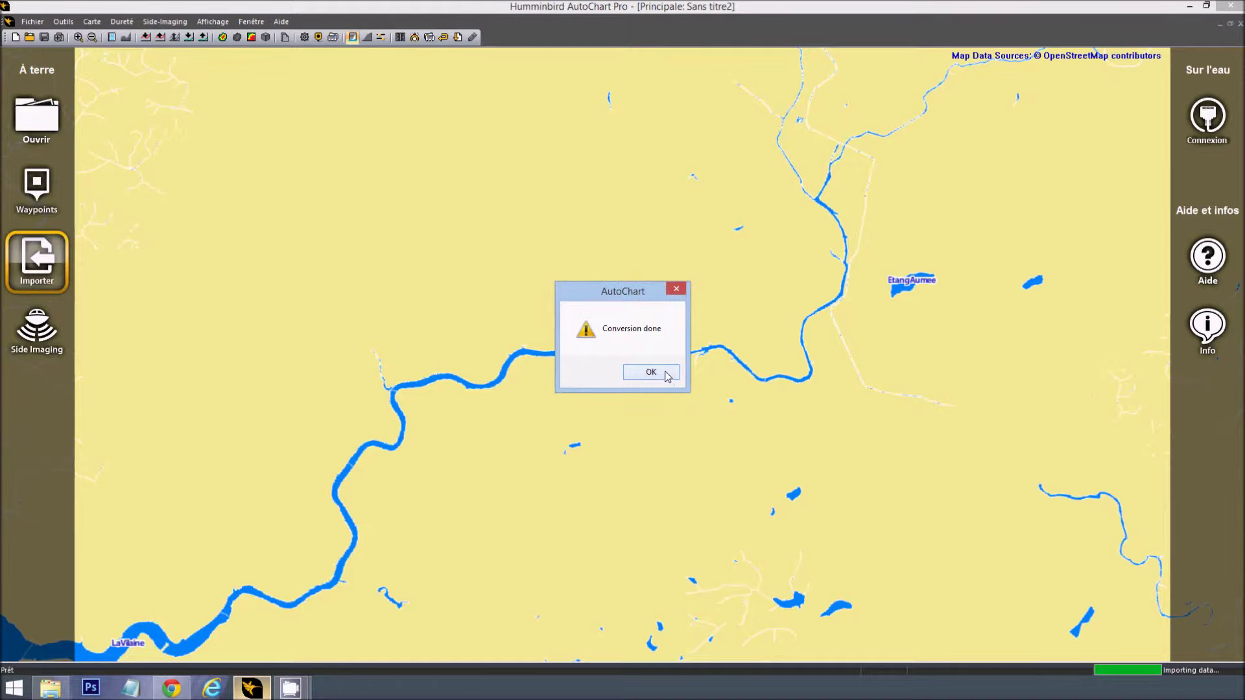
pyautogui.click(666, 374)
# Display the map zone around the river bend inside the imported recording's frame, close enough to see the recorded track lines
pyautogui.moveTo(409, 456); pyautogui.dragTo(500, 406)
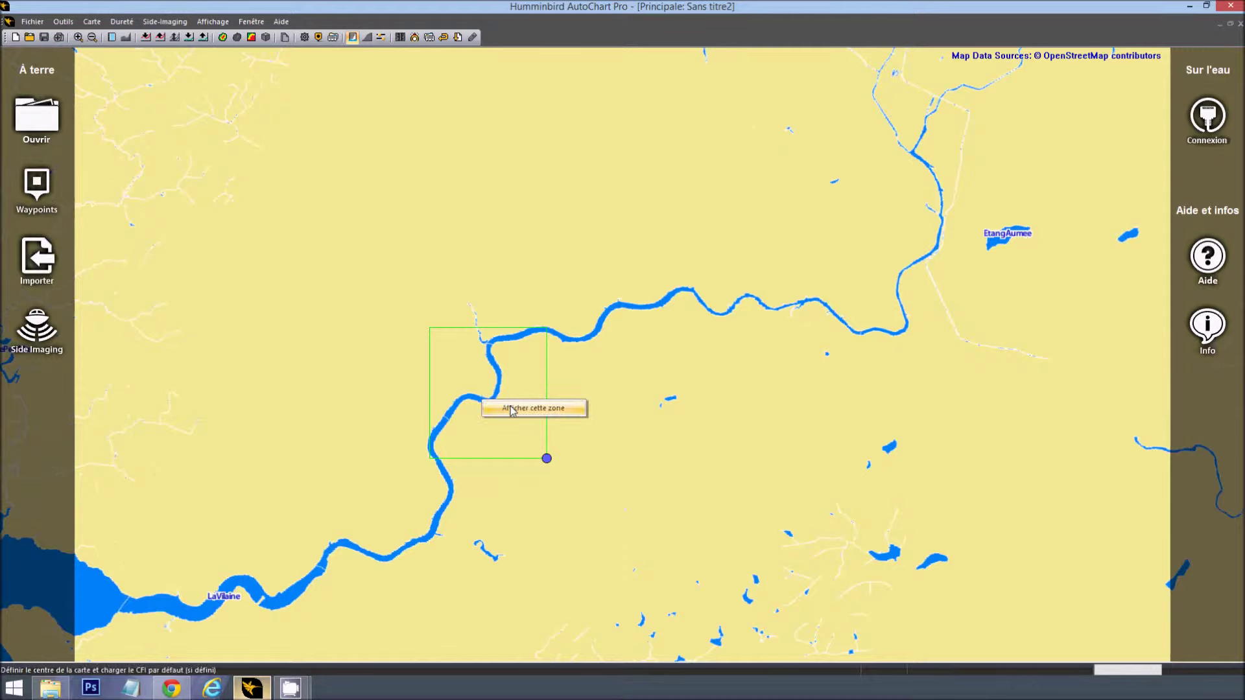
pyautogui.doubleClick(512, 411)
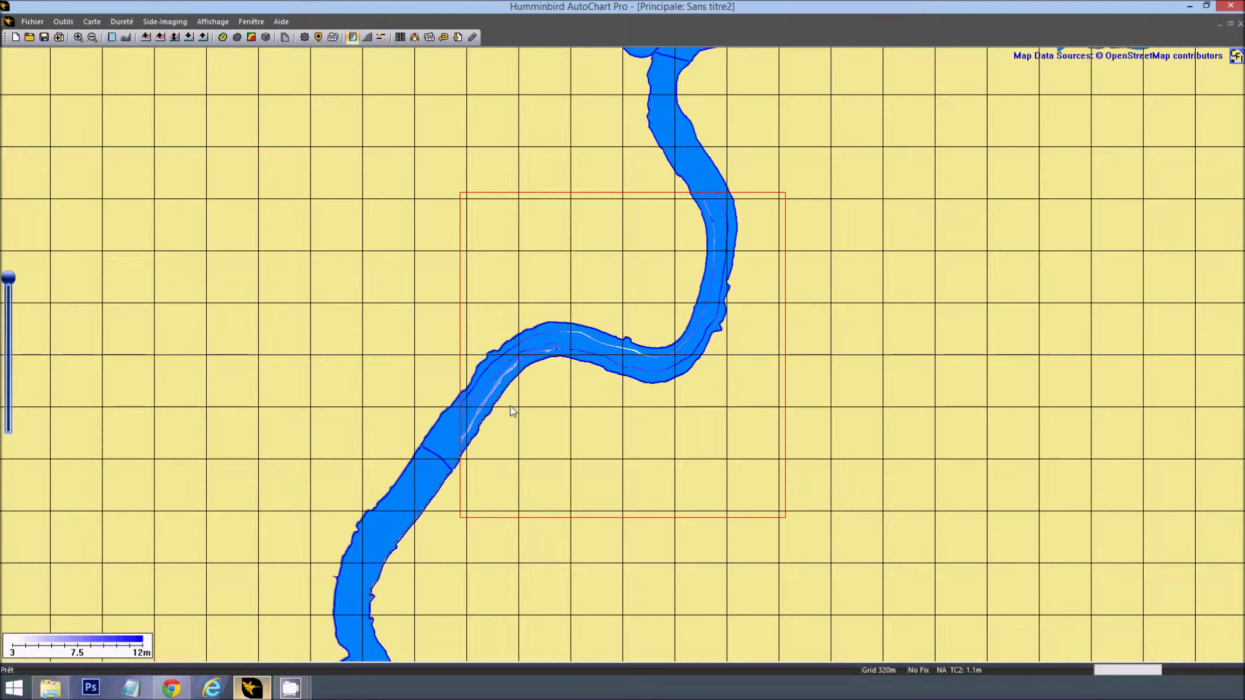
pyautogui.scroll(1, 531, 337)
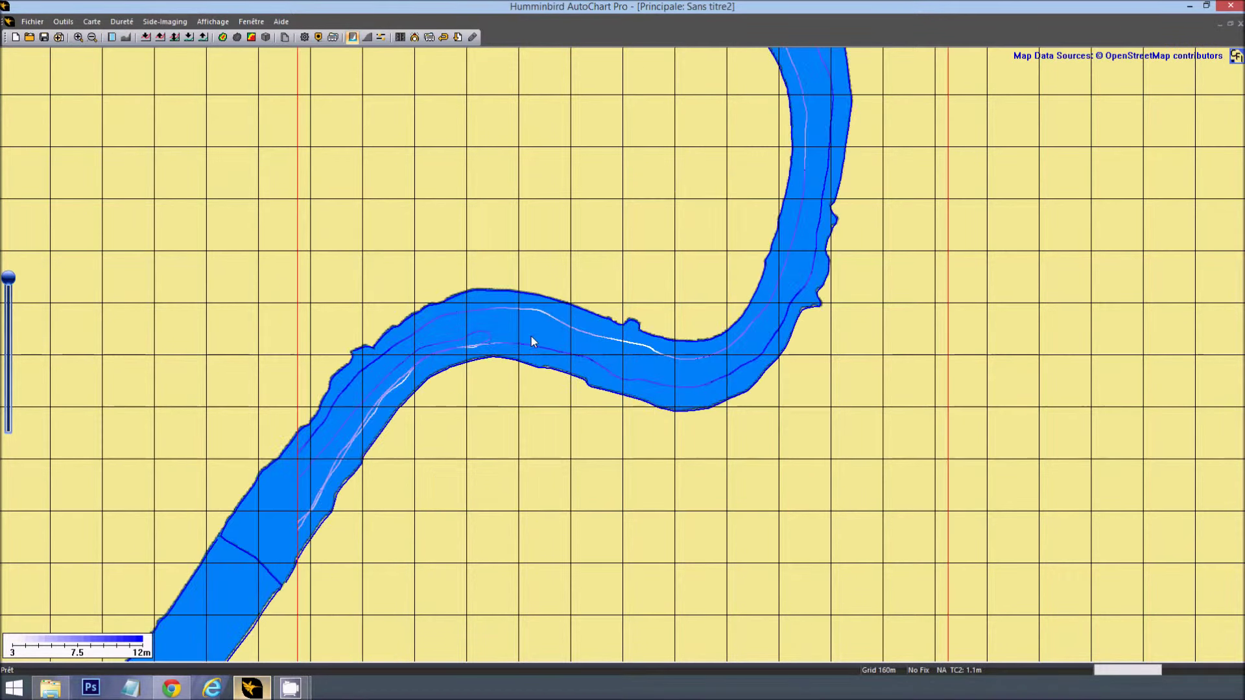
pyautogui.scroll(1, 449, 337)
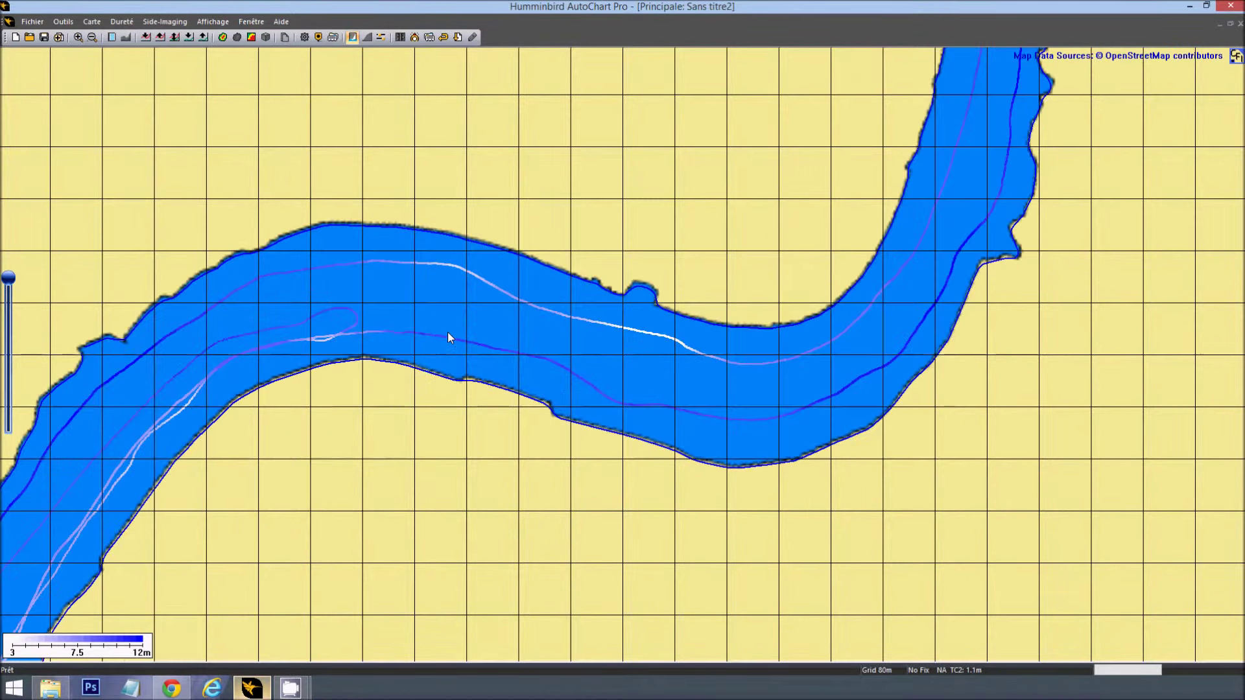
pyautogui.moveTo(366, 312); pyautogui.dragTo(467, 301)
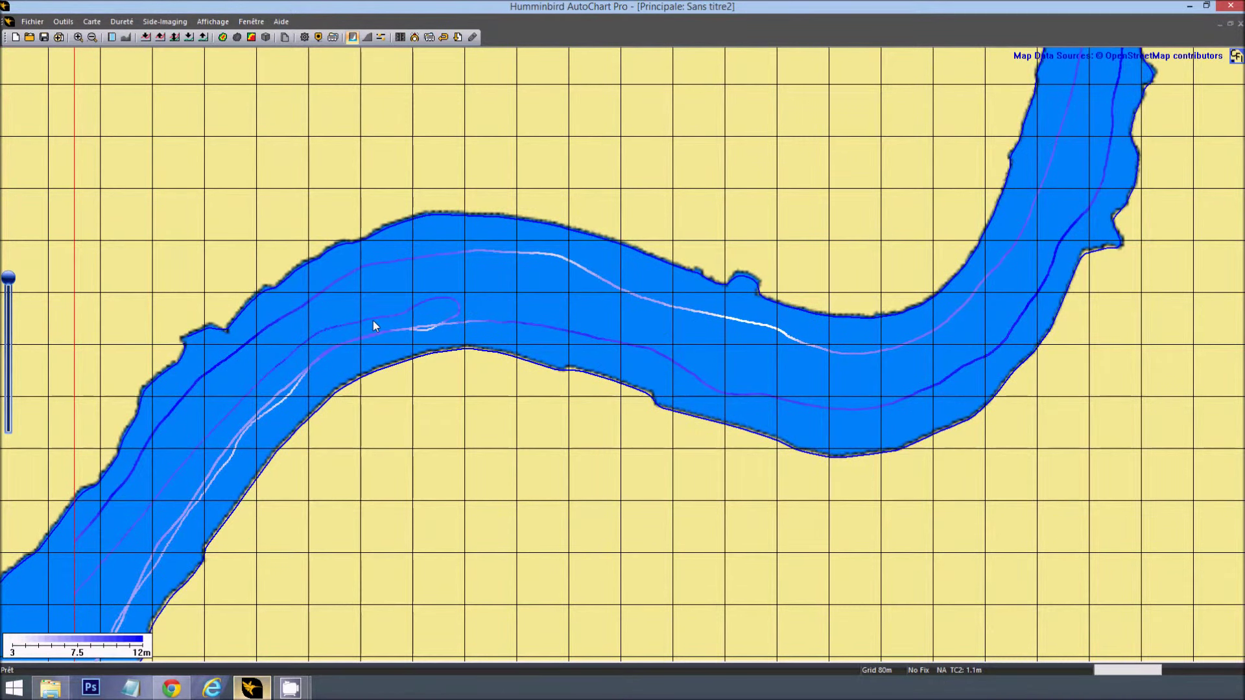
pyautogui.moveTo(340, 324)
pyautogui.mouseDown()
pyautogui.moveTo(363, 335)
pyautogui.moveTo(337, 317)
pyautogui.mouseUp()
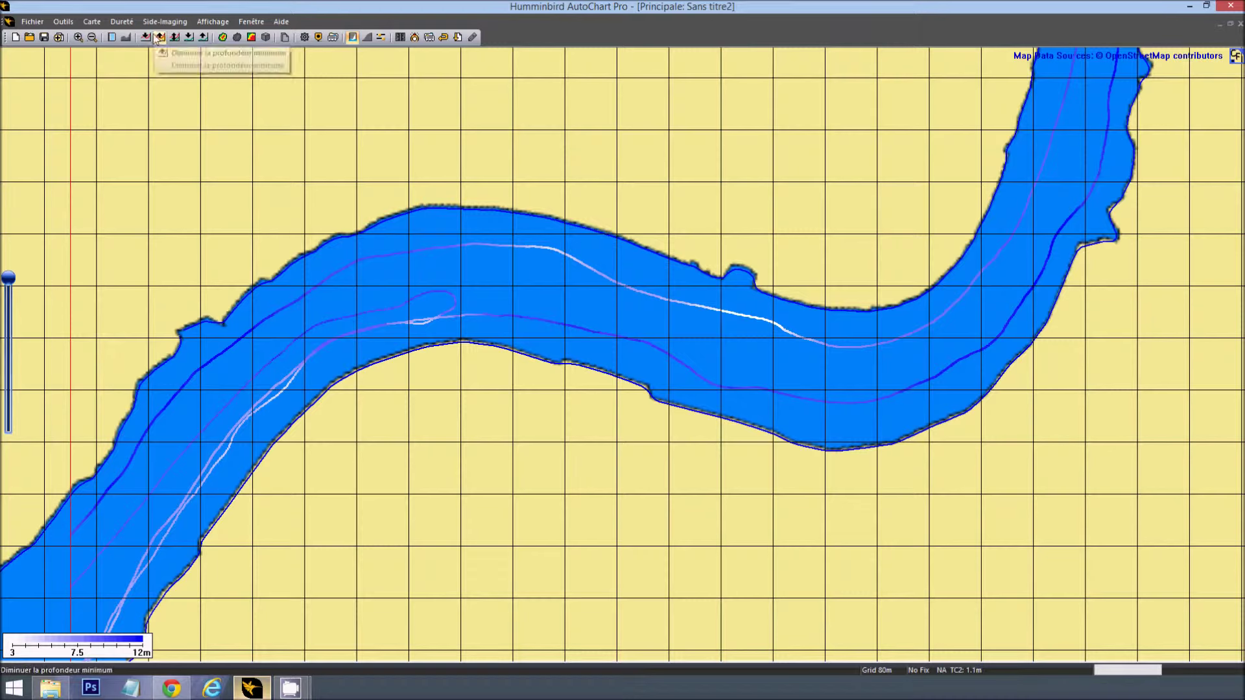
# Generate the depth contour map from the recorded track, examine the river bend in 3D and return to the 2D view
pyautogui.click(222, 37)
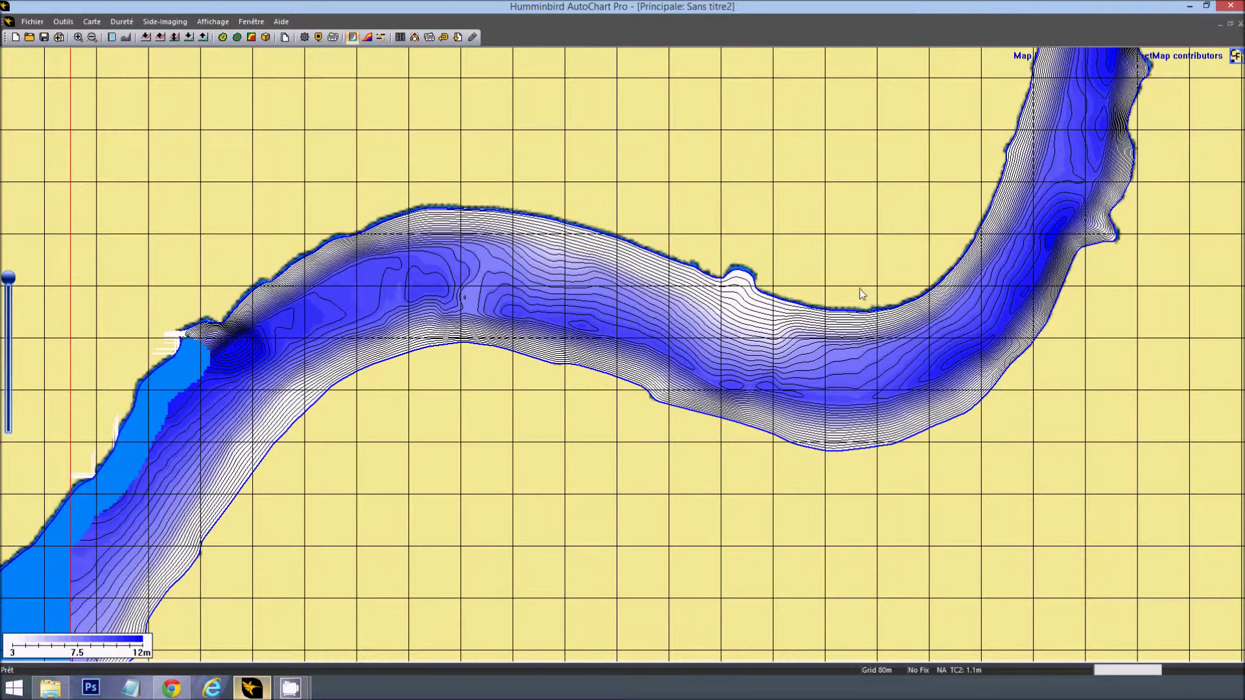
pyautogui.click(861, 294)
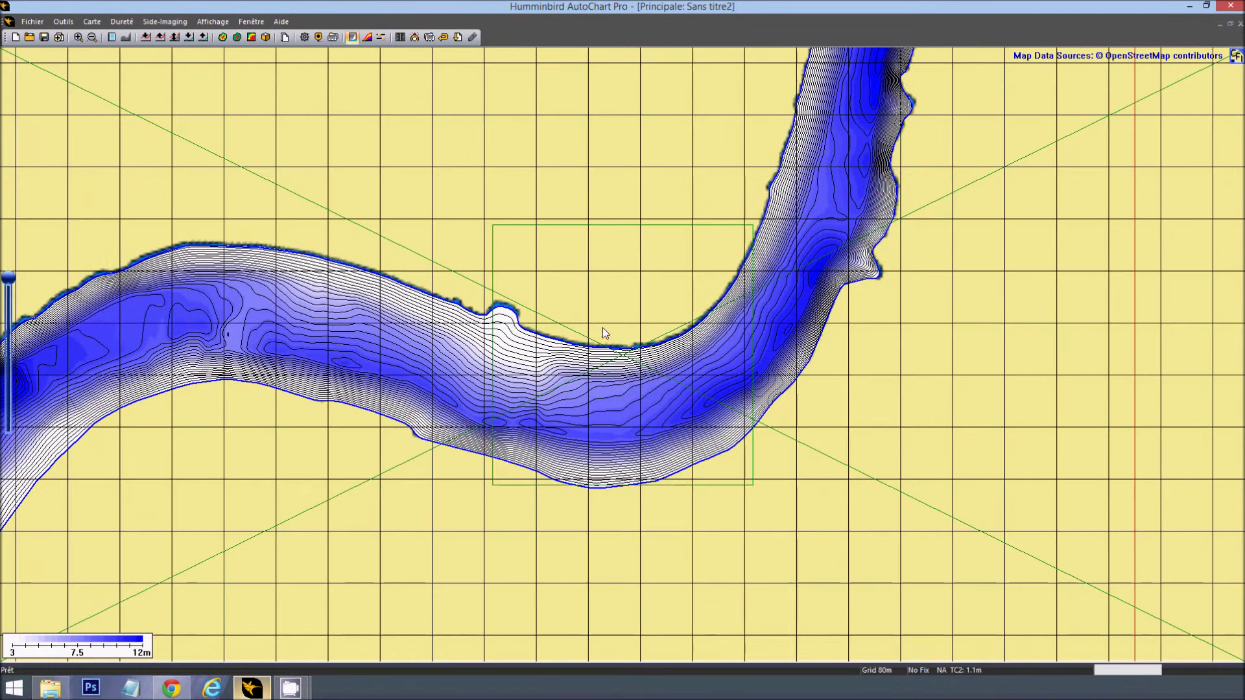
pyautogui.moveTo(603, 329); pyautogui.dragTo(504, 296)
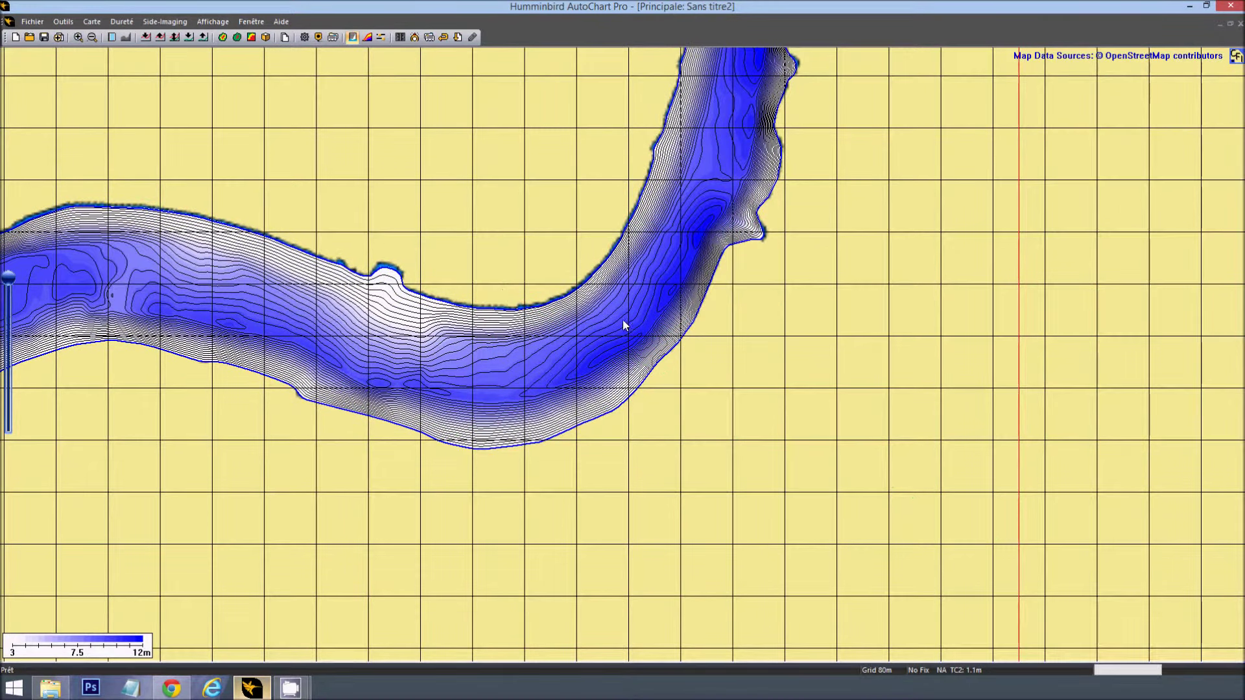
pyautogui.moveTo(656, 316); pyautogui.dragTo(643, 368)
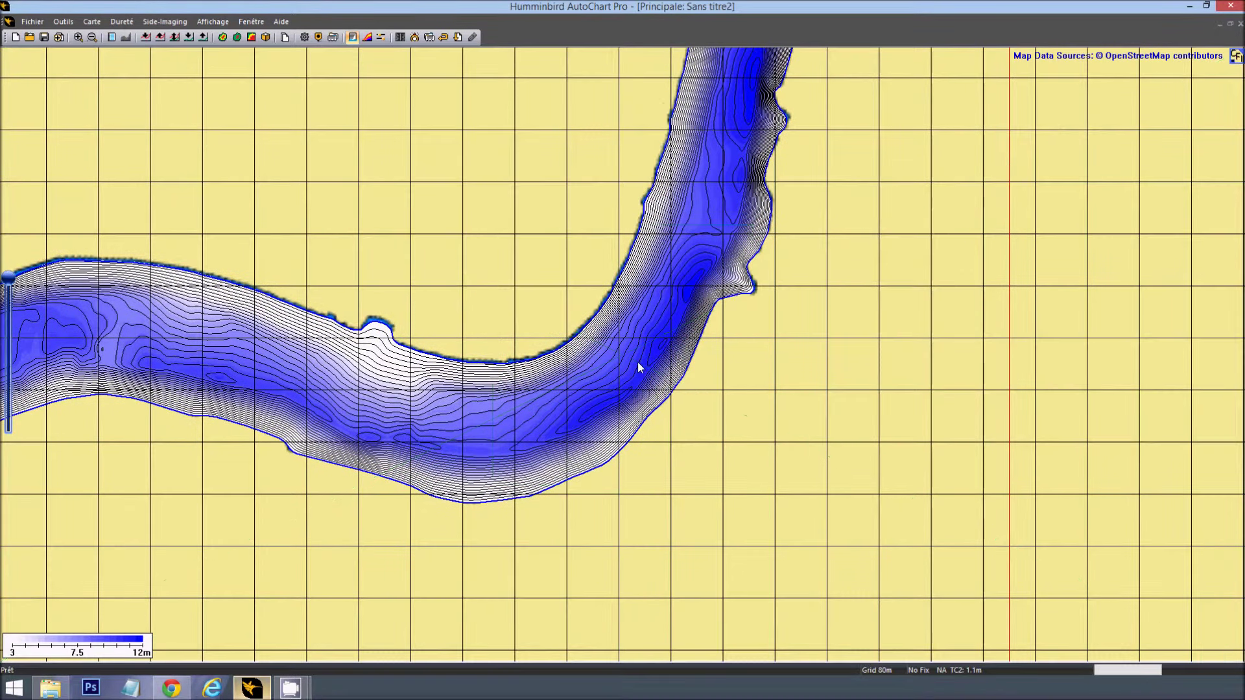
pyautogui.click(265, 38)
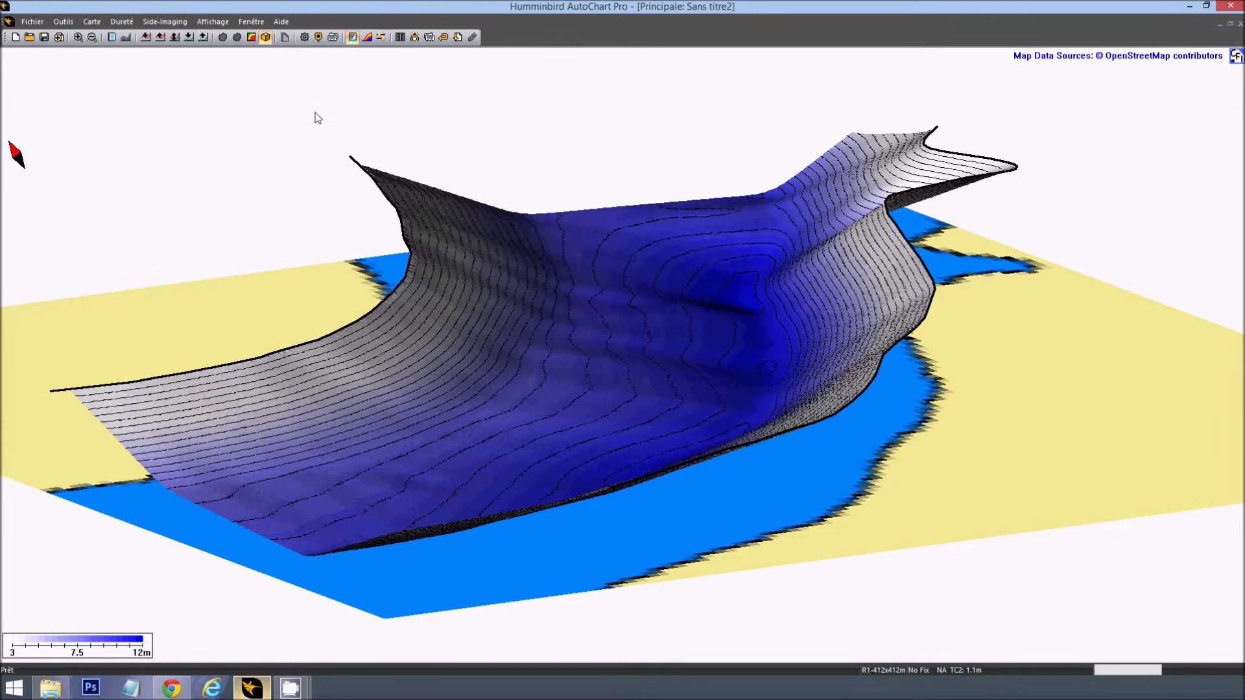
pyautogui.click(266, 37)
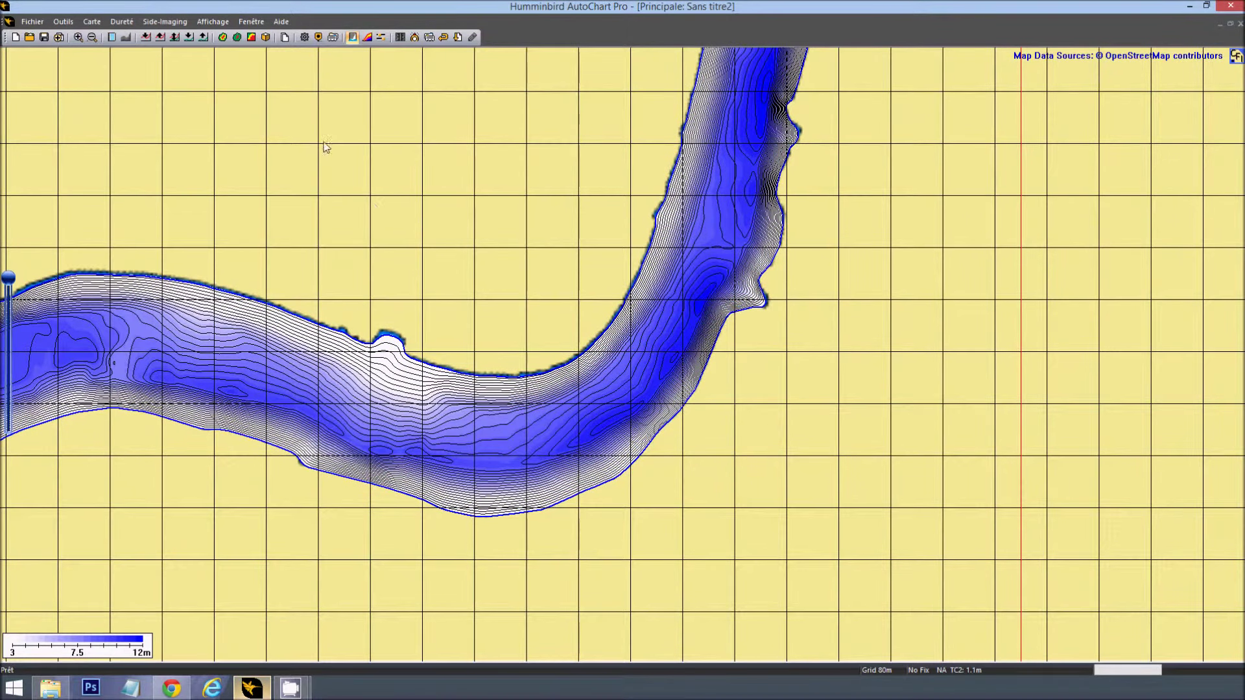
# Export the generated contour map to the LakeMaster SD card and decline changing the background display
pyautogui.click(286, 37)
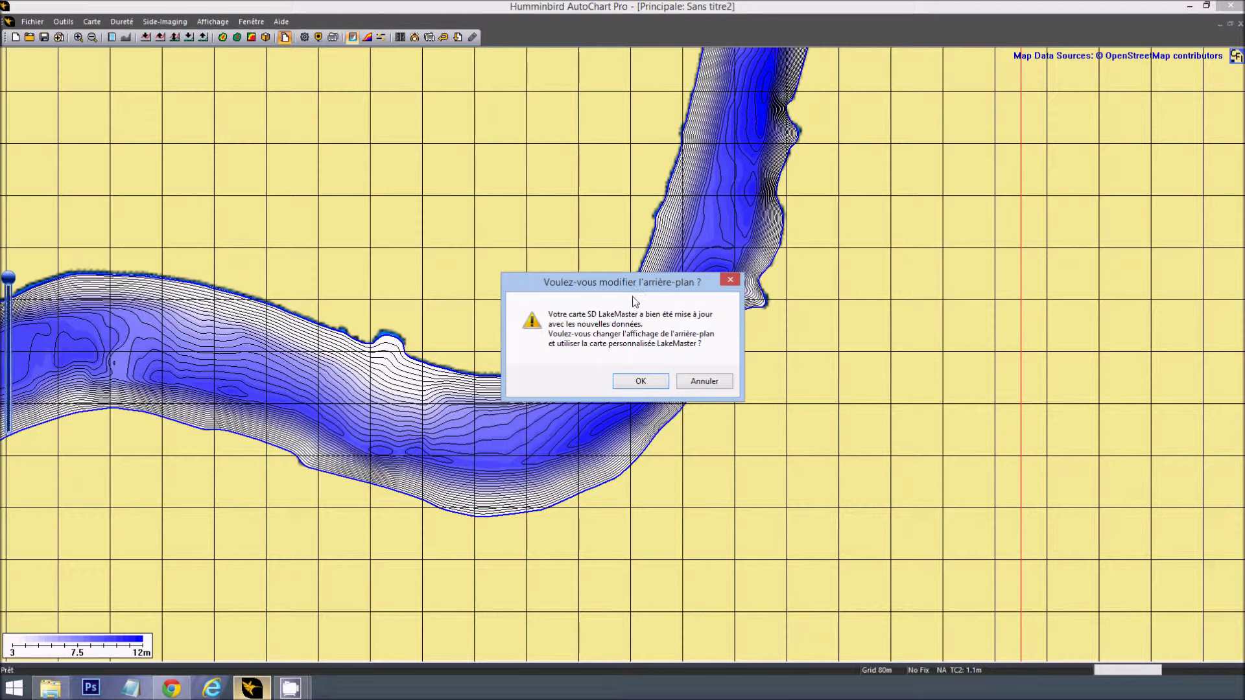
pyautogui.click(727, 282)
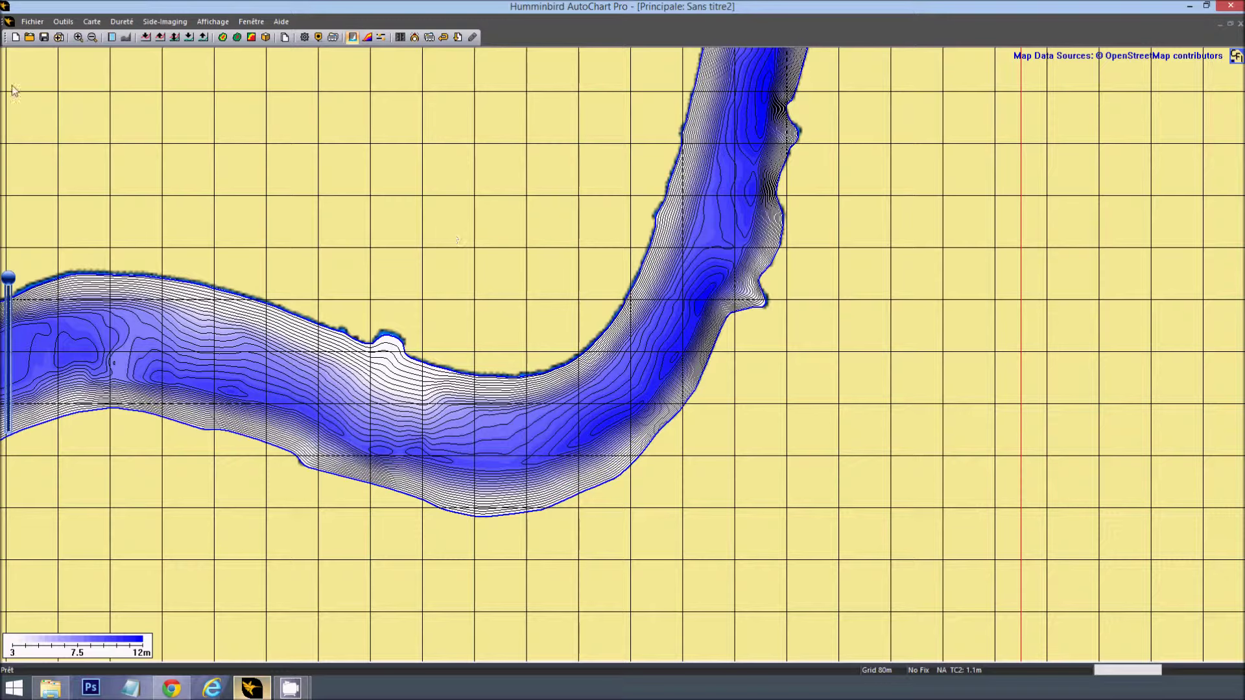
# Start a new map and import all the Humminbird sonar logs (.DAT) from the Tuto folder
pyautogui.click(15, 38)
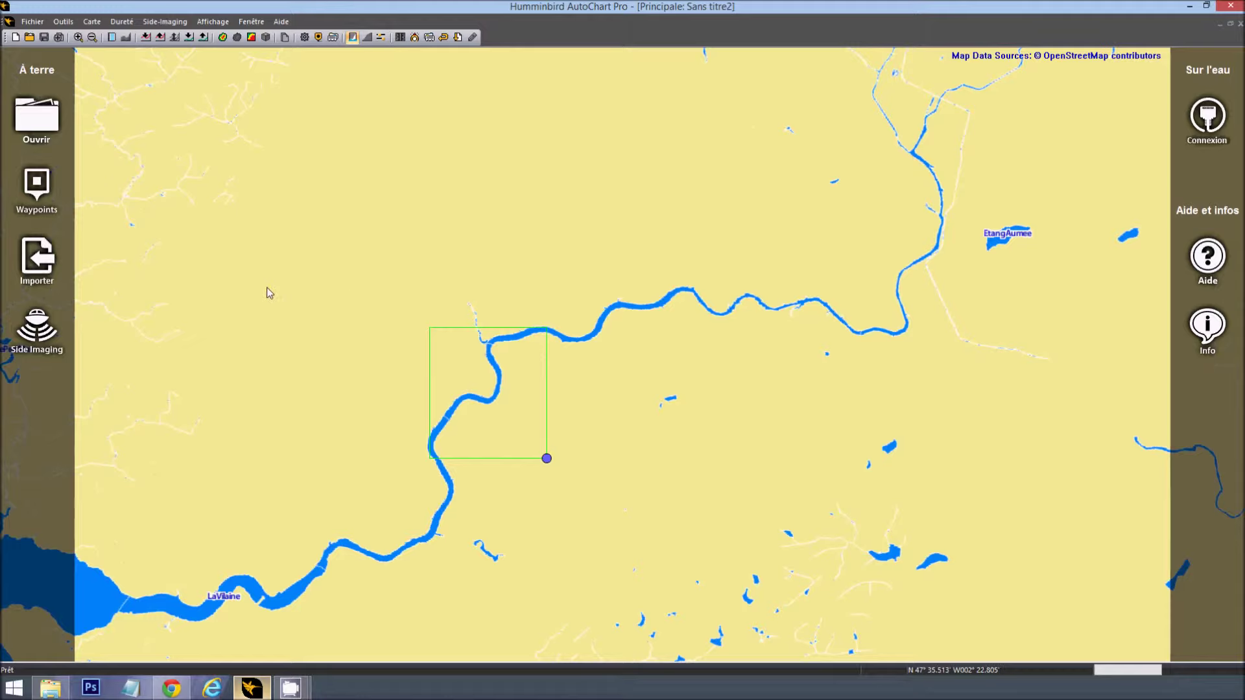
pyautogui.click(48, 265)
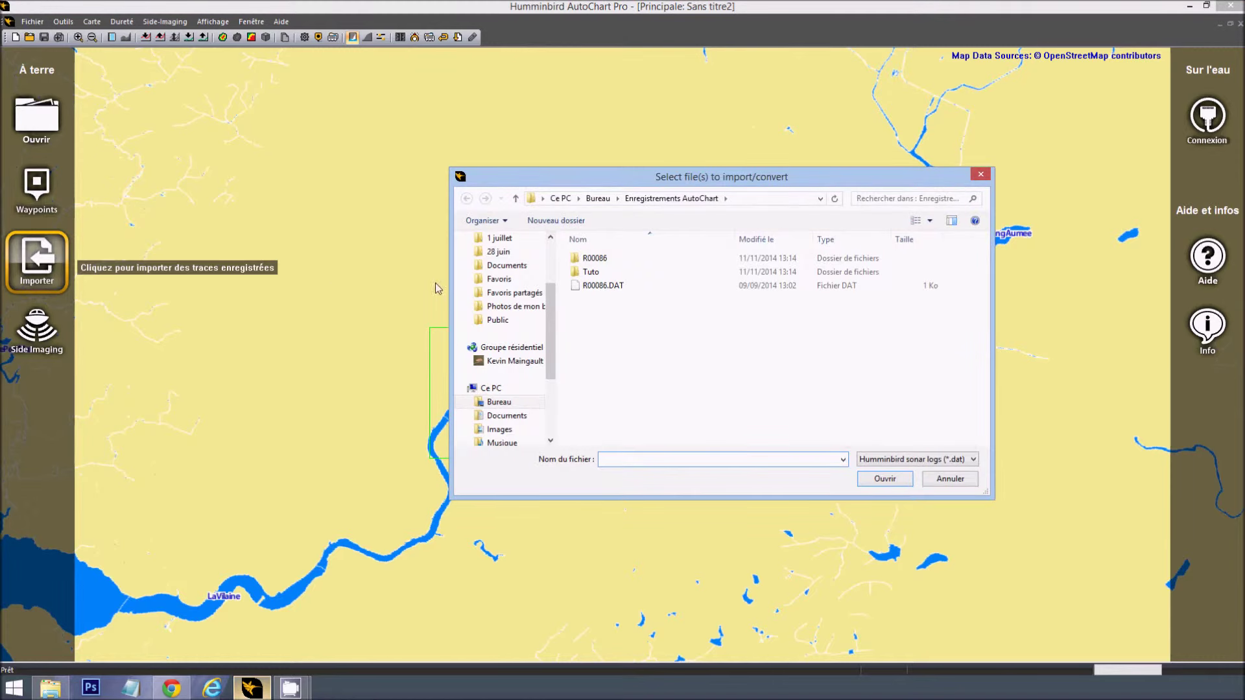
pyautogui.doubleClick(600, 273)
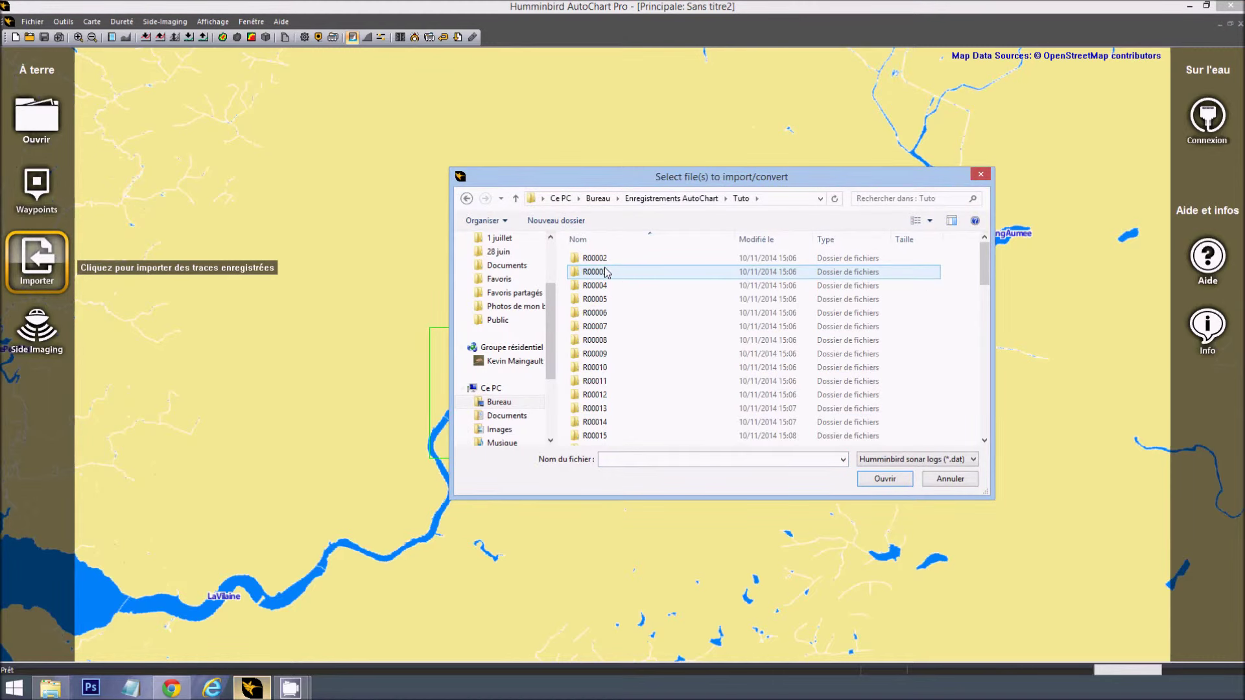
pyautogui.hotkey('ctrl', 'a')
pyautogui.moveTo(983, 263); pyautogui.dragTo(983, 373)
pyautogui.scroll(3, 983, 370)
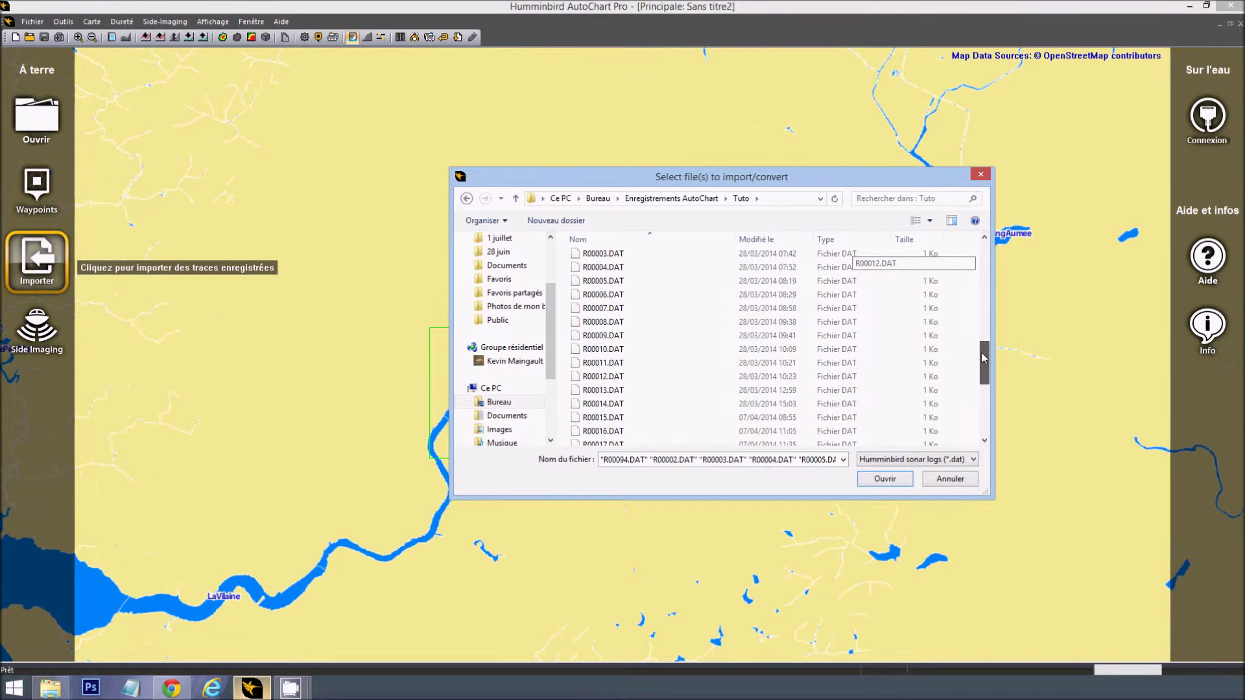
pyautogui.moveTo(963, 304); pyautogui.dragTo(629, 587)
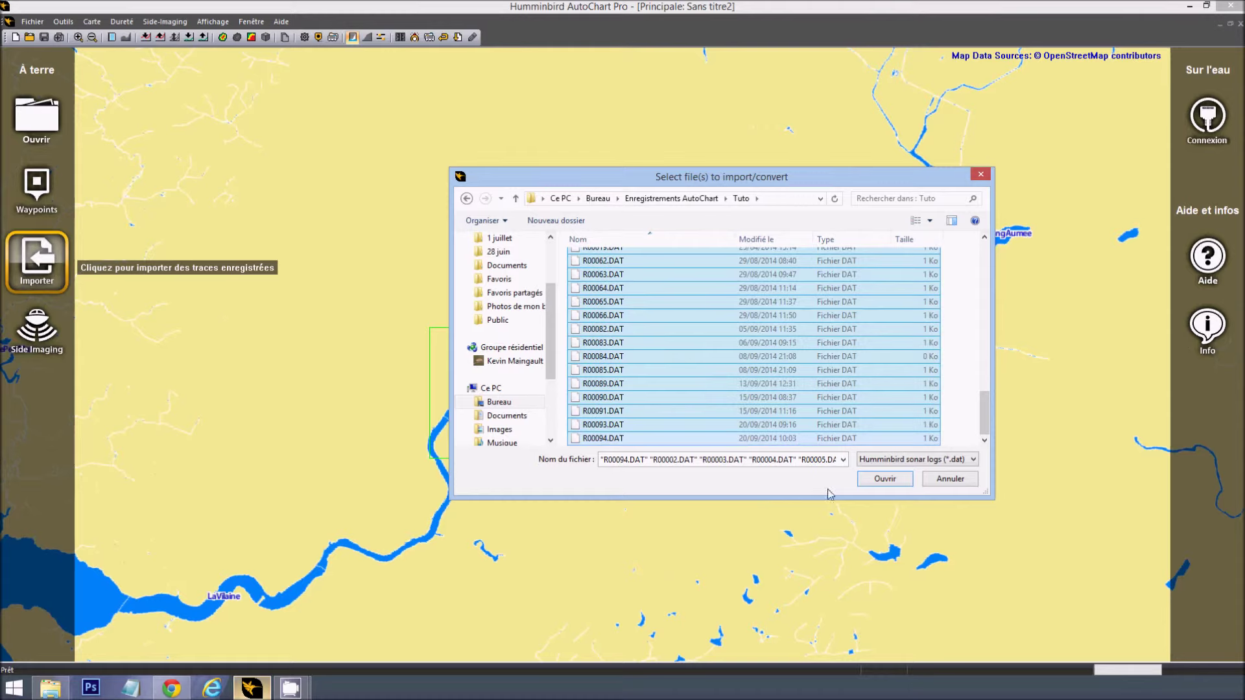
pyautogui.click(884, 478)
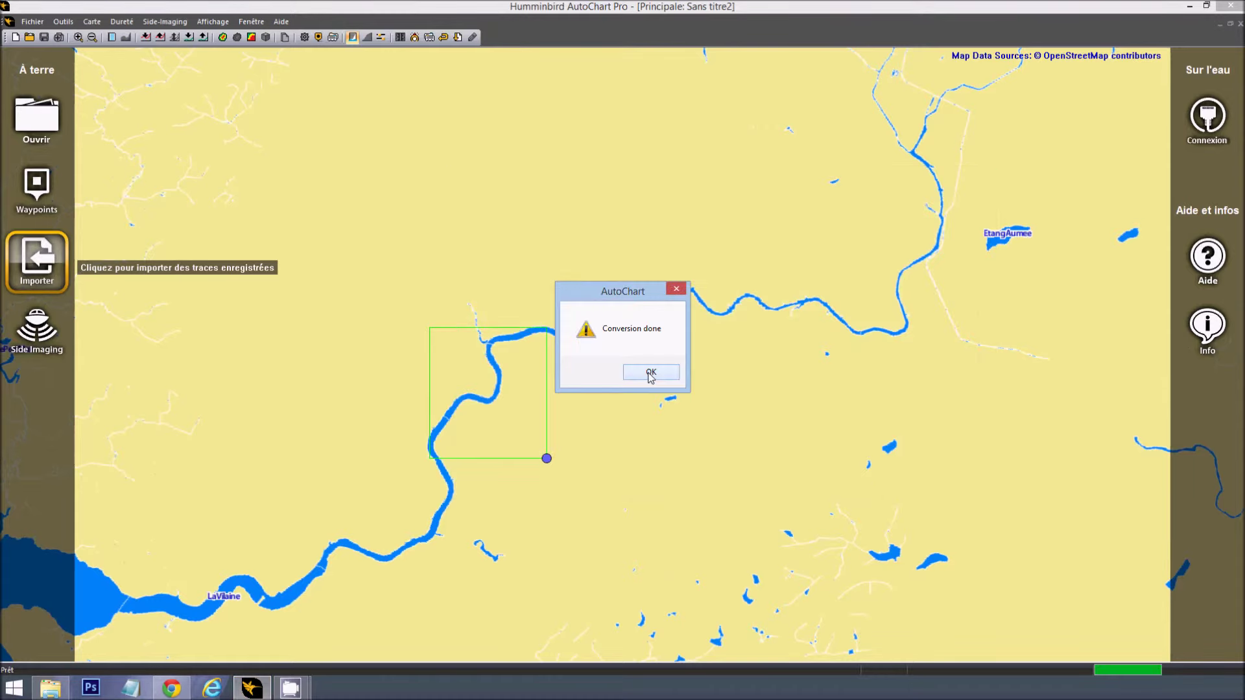
pyautogui.click(651, 372)
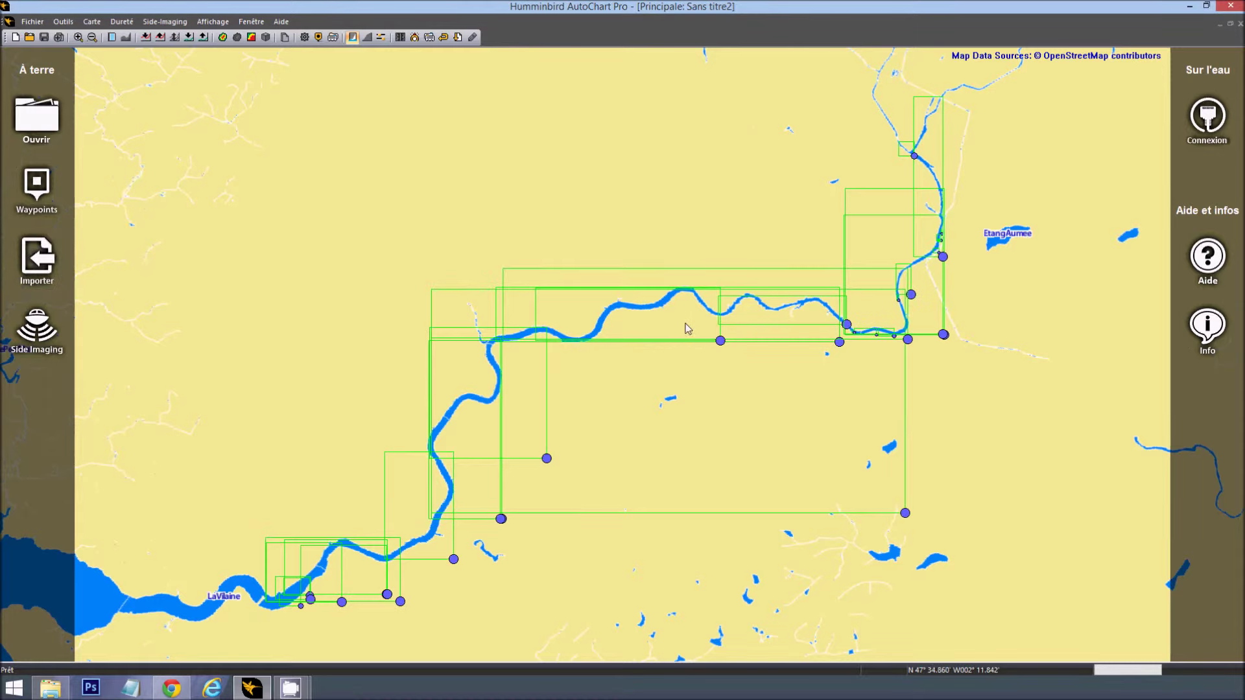
# Display the zone of the same river bend with all the imported tracks and enlarge it to a grid of 80 m
pyautogui.moveTo(671, 340); pyautogui.dragTo(748, 360)
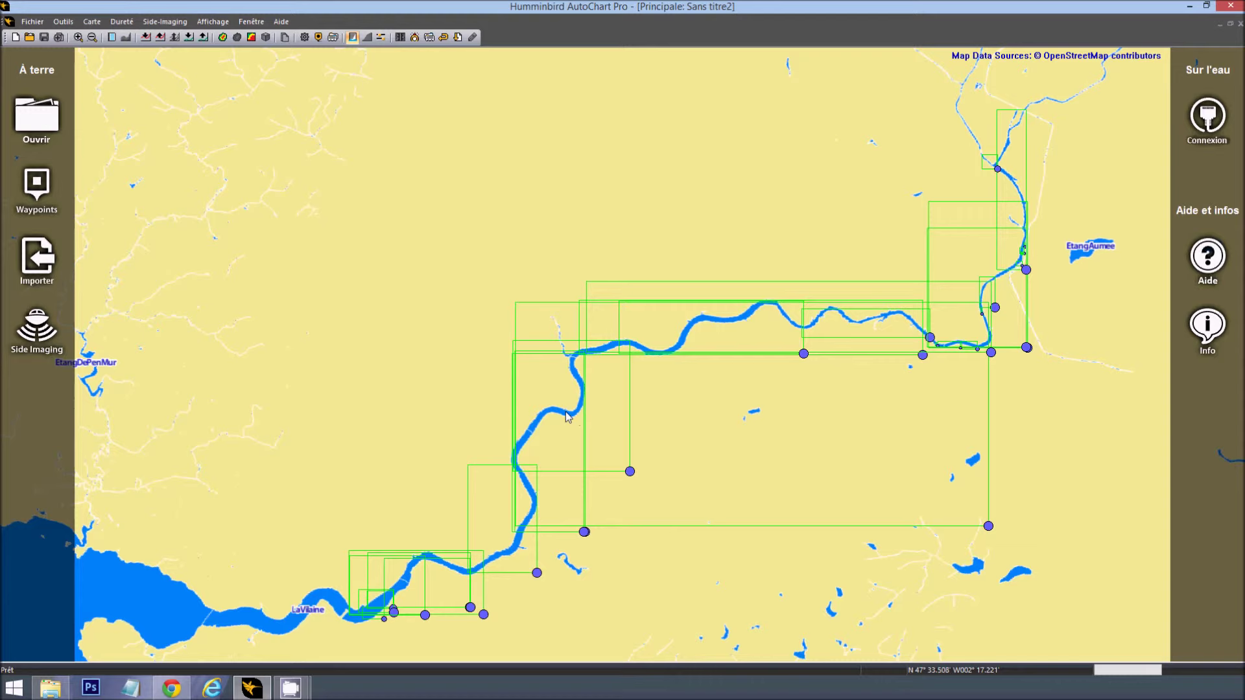
pyautogui.click(587, 421)
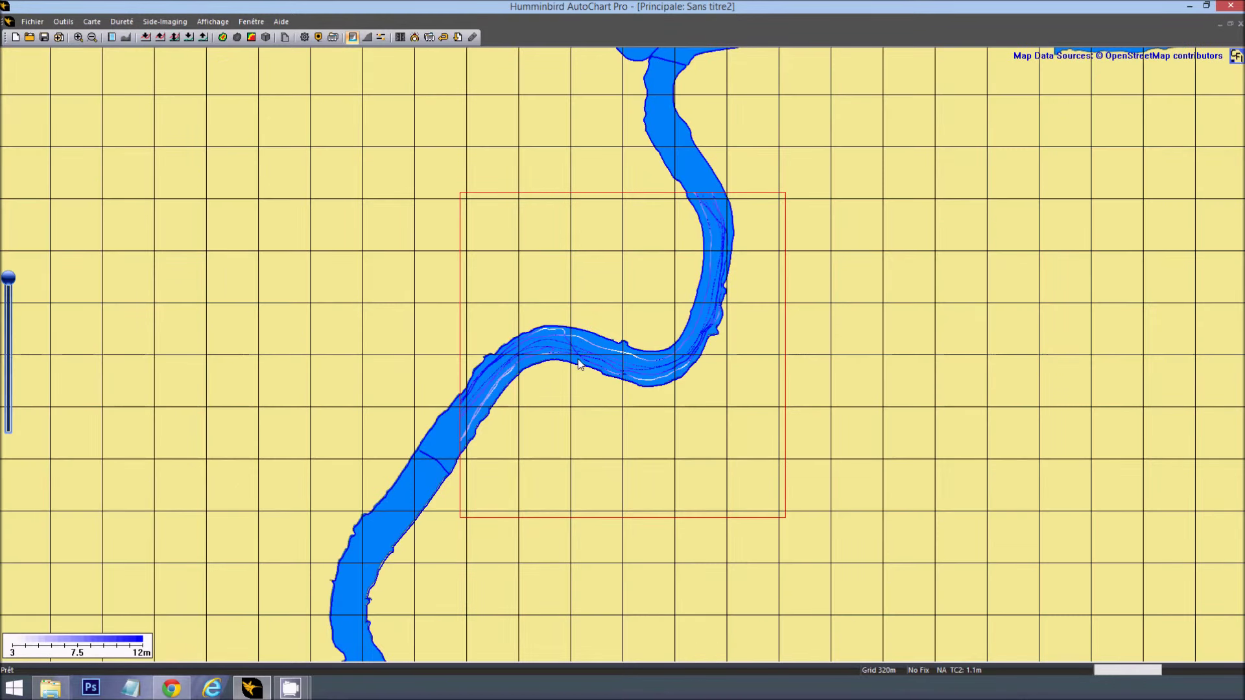
pyautogui.scroll(-1, 583, 356)
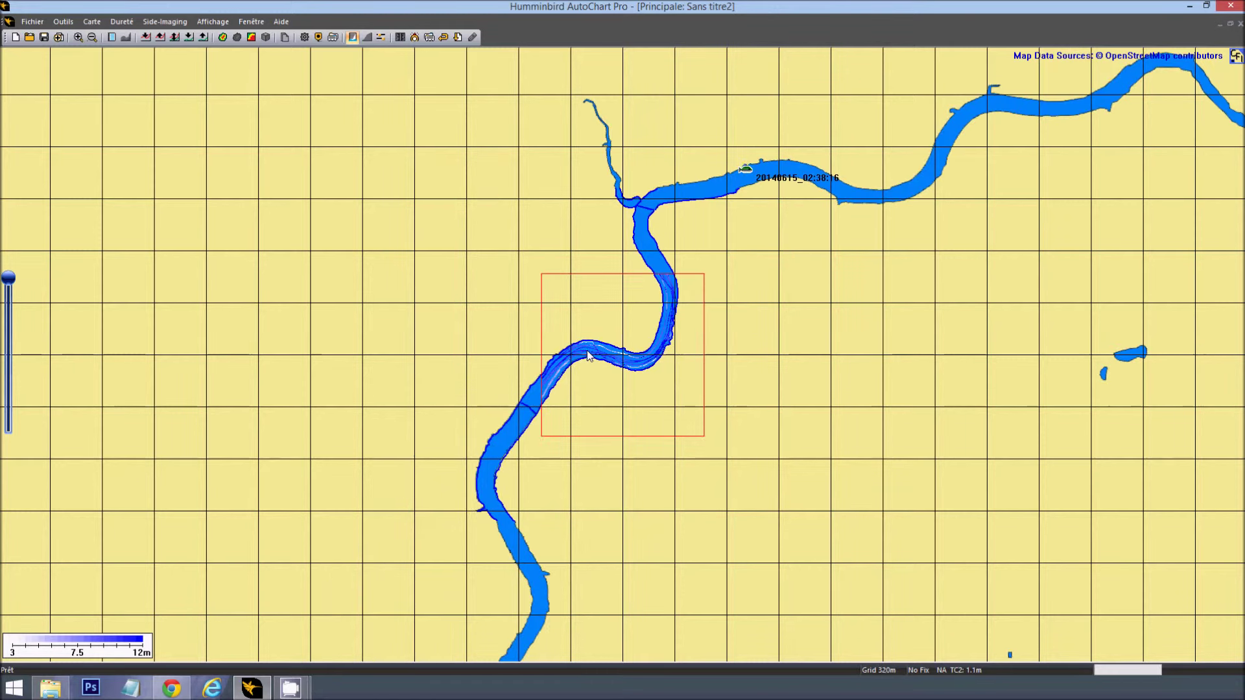
pyautogui.scroll(4, 586, 355)
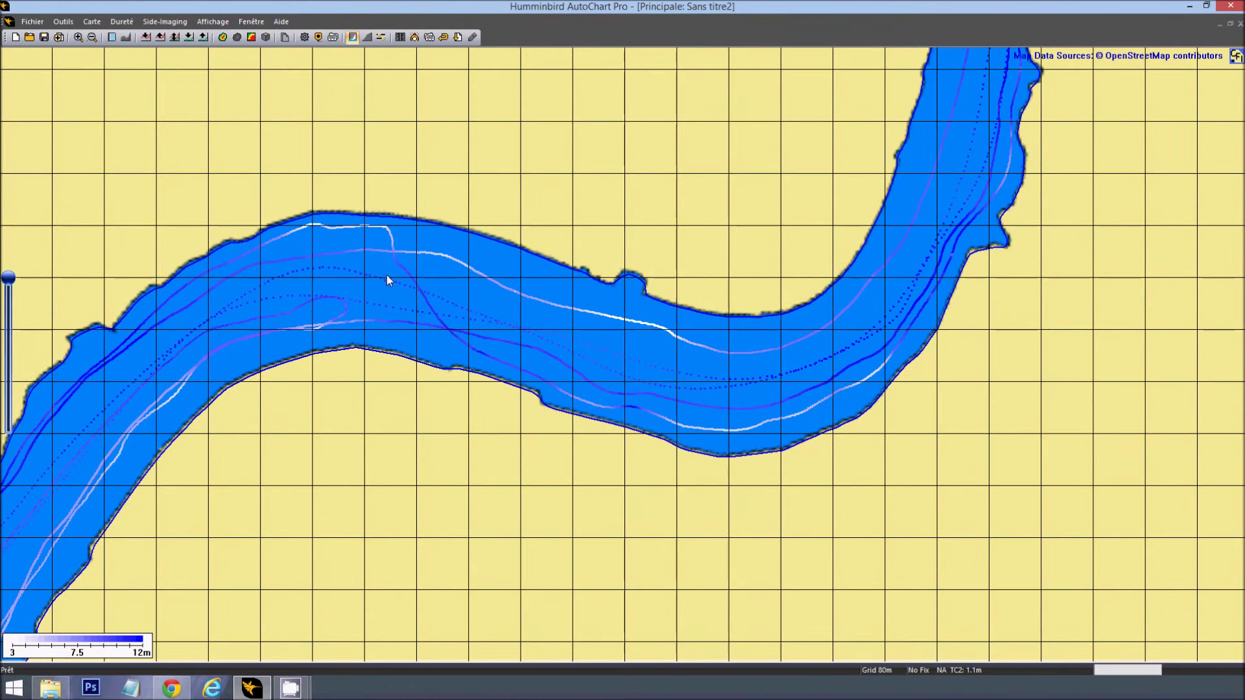
# Generate the contour map from all imported tracks and update the LakeMaster SD card with it, declining the background change
pyautogui.click(221, 38)
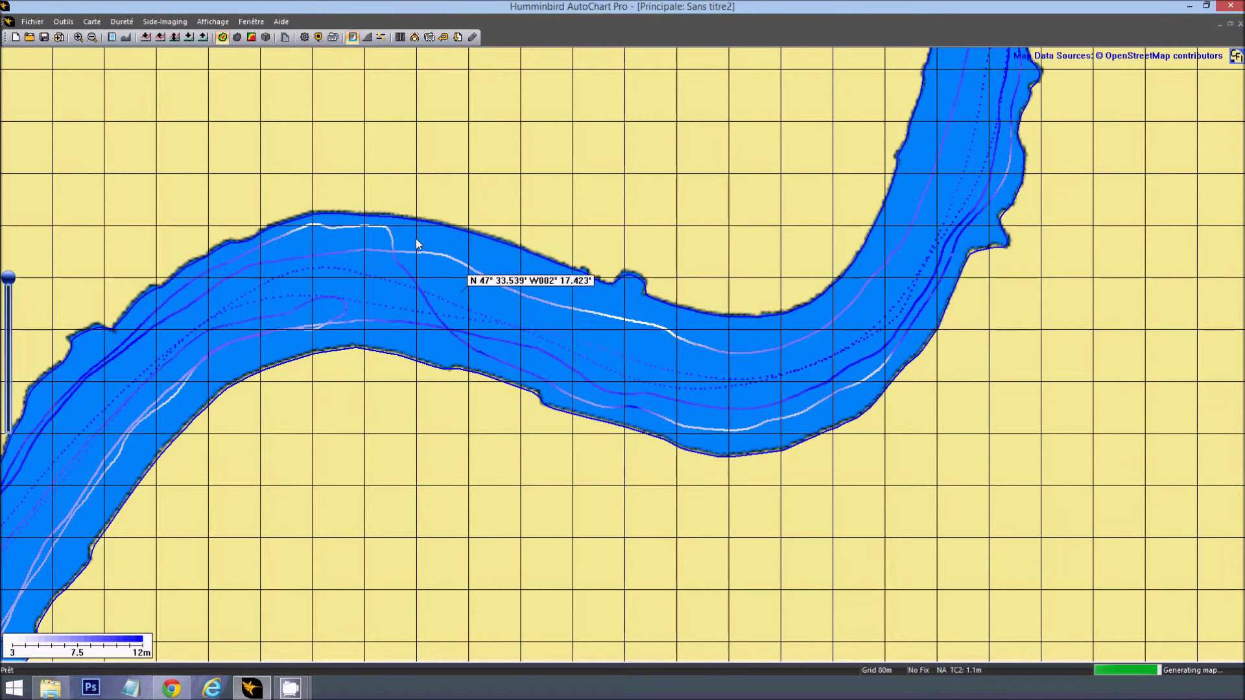
pyautogui.click(284, 38)
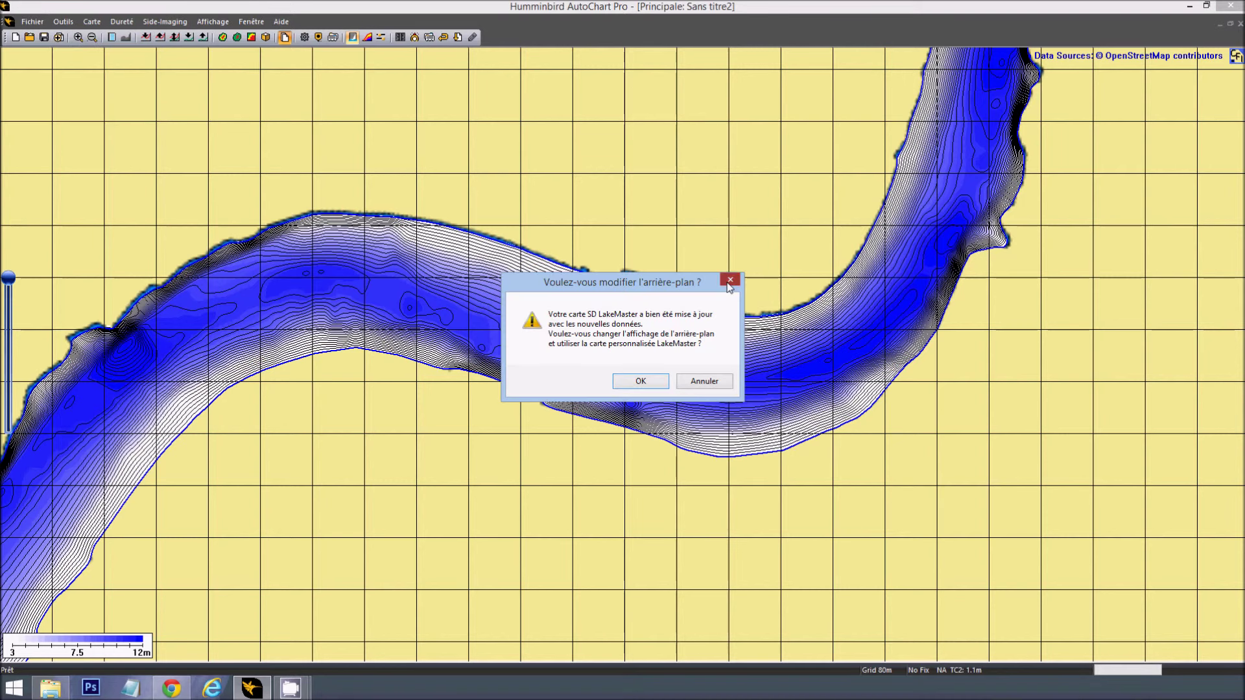
pyautogui.click(730, 281)
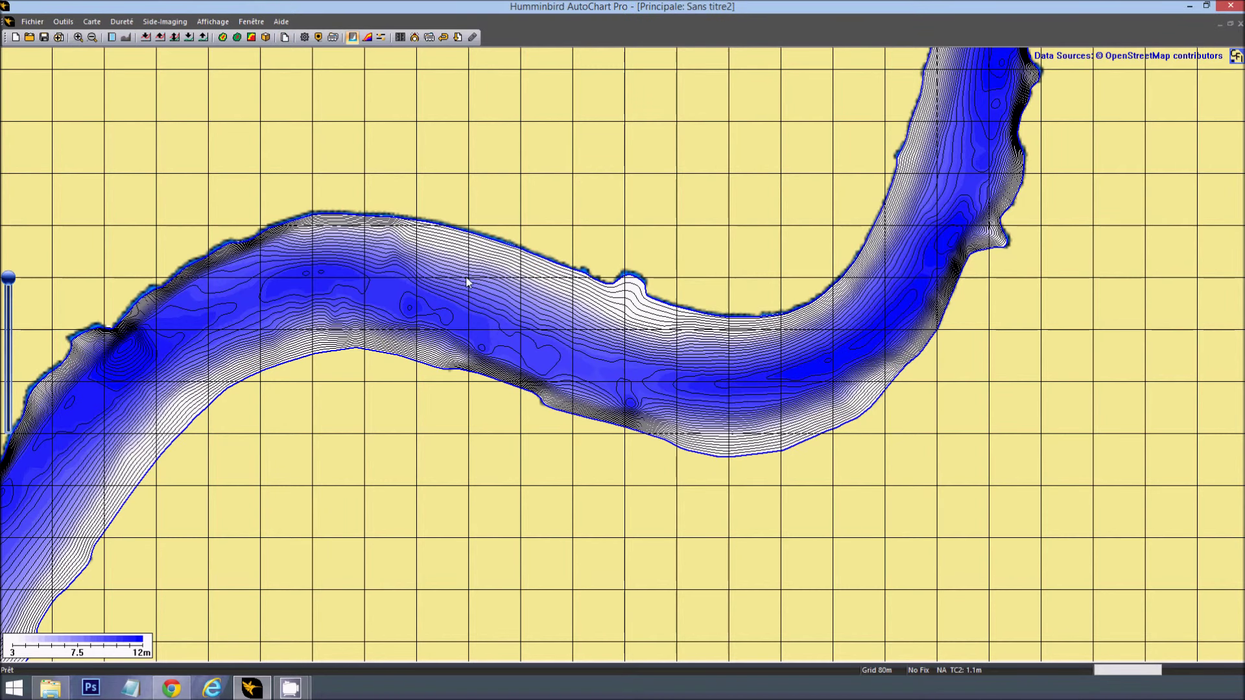